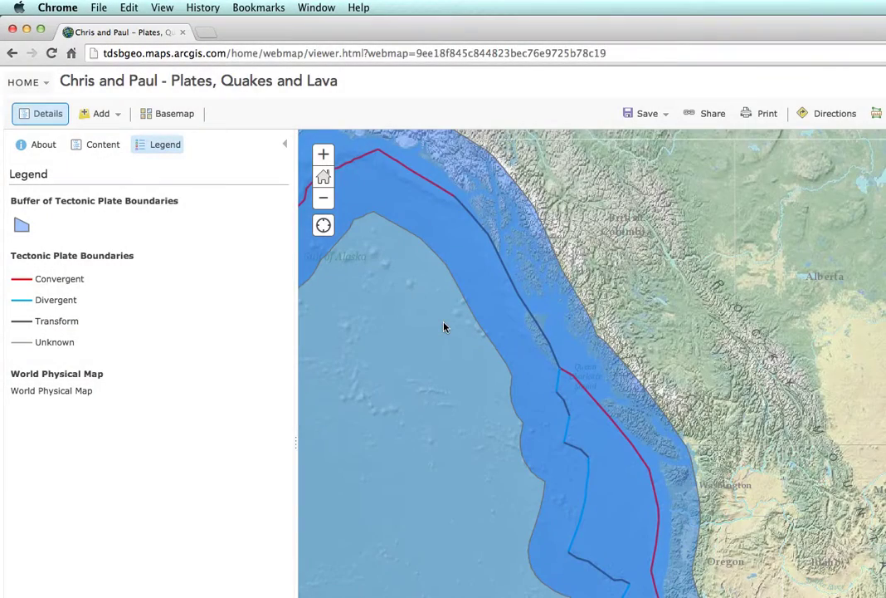
# Search My Organization's layers for 'buffer' and add the Buffer of Fault Lines layer.
pyautogui.click(99, 117)
pyautogui.click(95, 137)
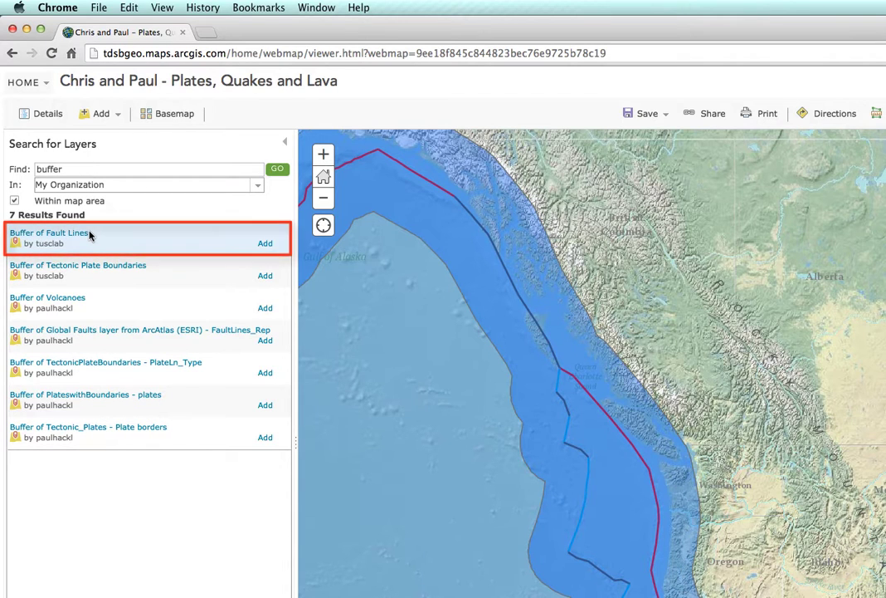
pyautogui.click(264, 243)
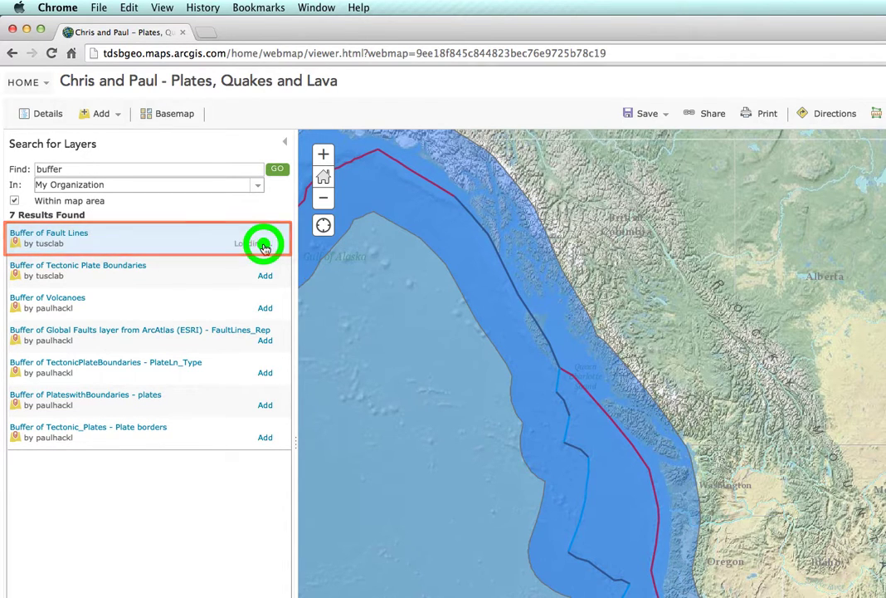
# Search ArcGIS Online for 'global fault lines' and add the Global Faults layer from ArcAtlas (ESRI).
pyautogui.click(258, 186)
pyautogui.click(184, 257)
pyautogui.moveTo(79, 166); pyautogui.dragTo(24, 174)
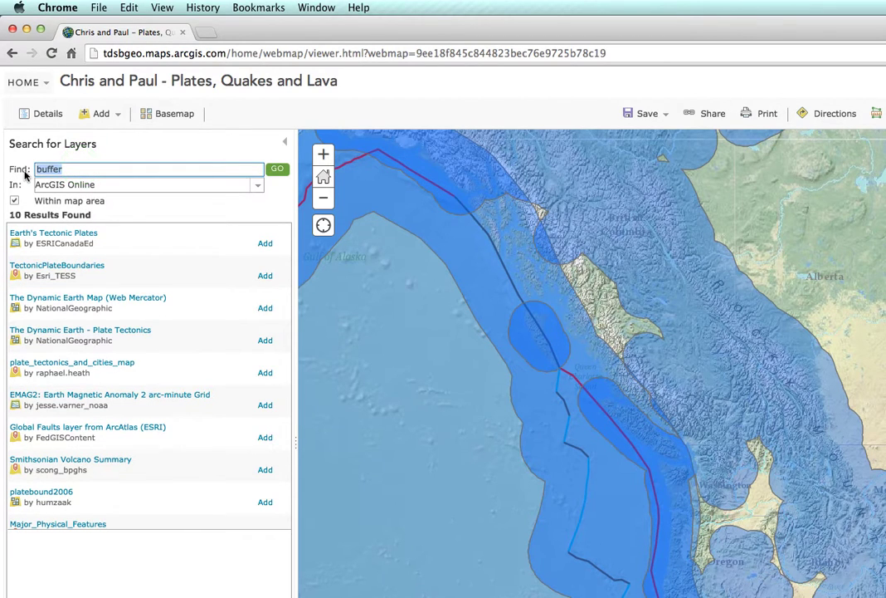
pyautogui.write('global fault lines')
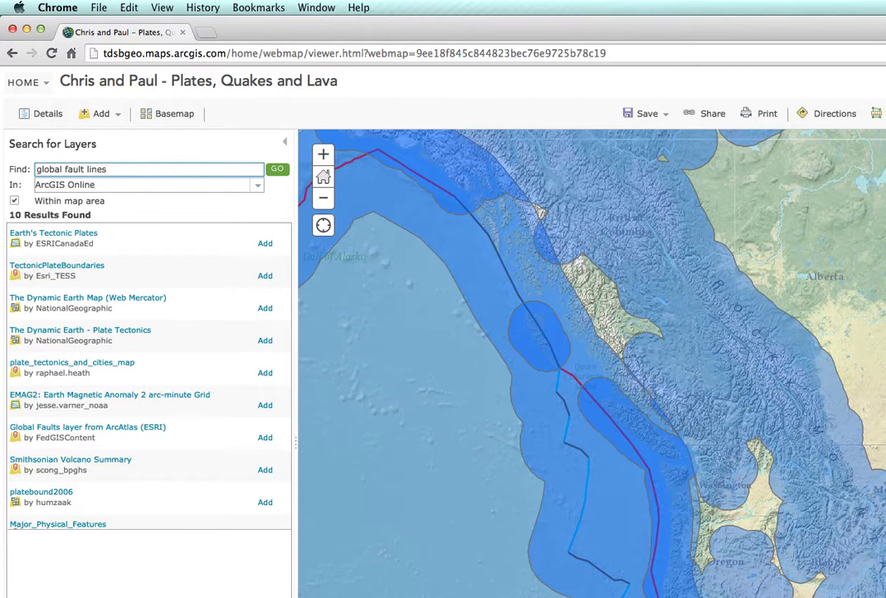
pyautogui.press('Return')
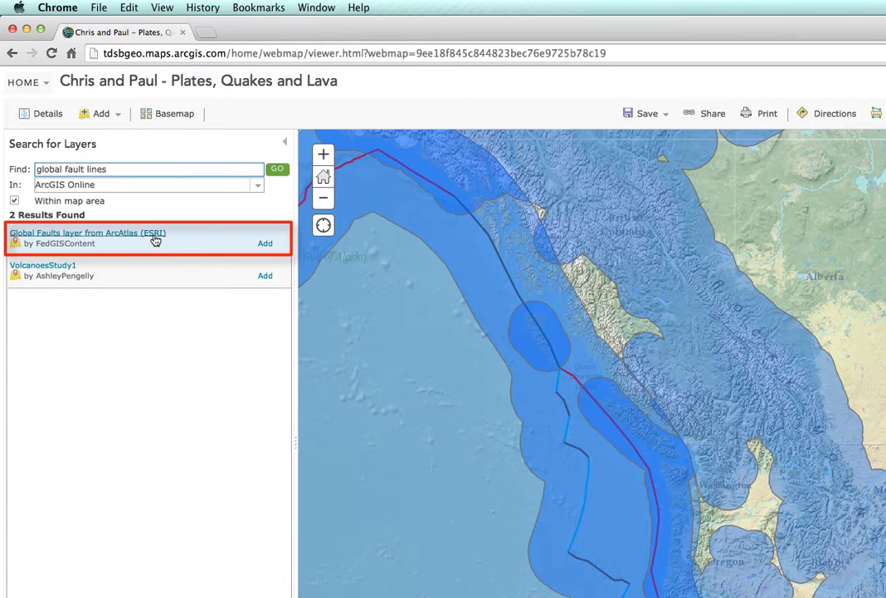
pyautogui.click(266, 245)
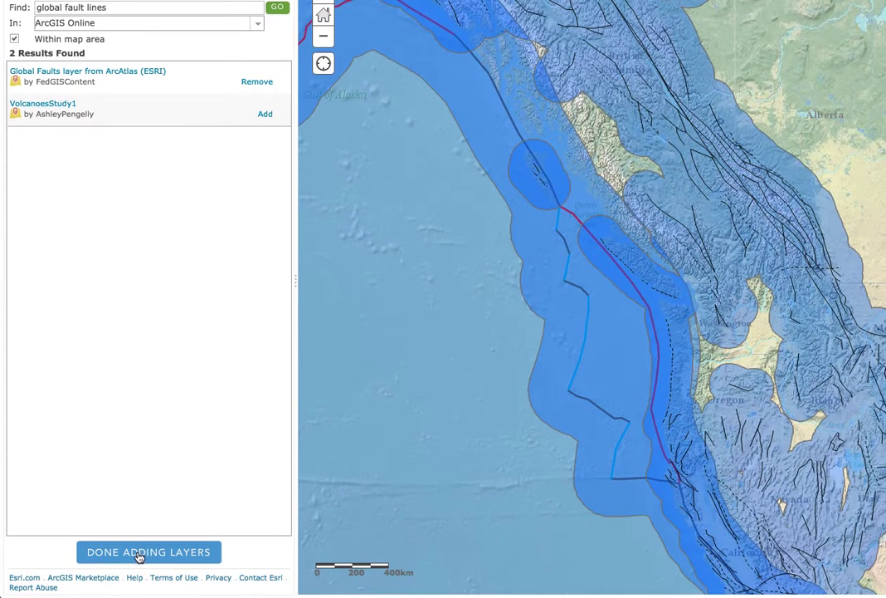
# Finish adding layers, return to Contents, and open the Buffer of Fault Lines style settings.
pyautogui.click(139, 554)
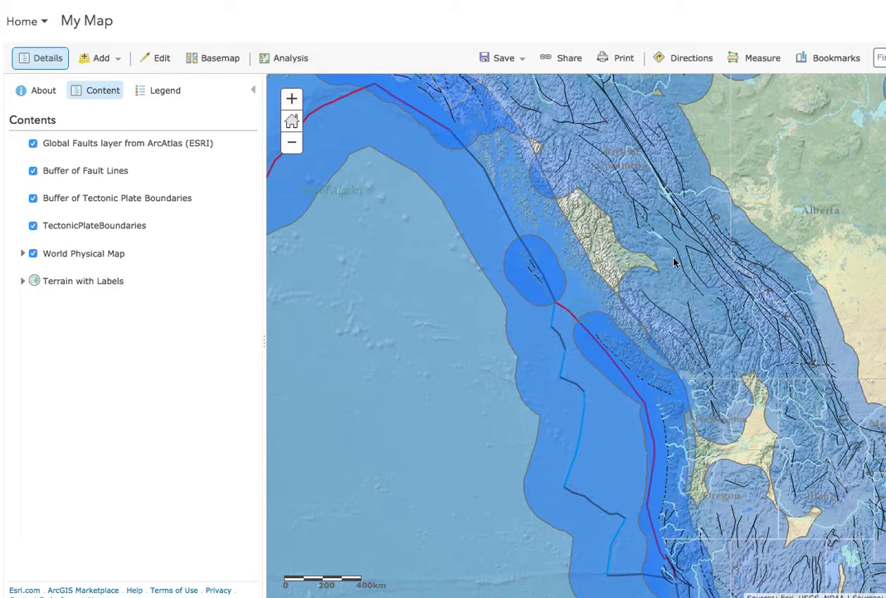
pyautogui.moveTo(52, 157)
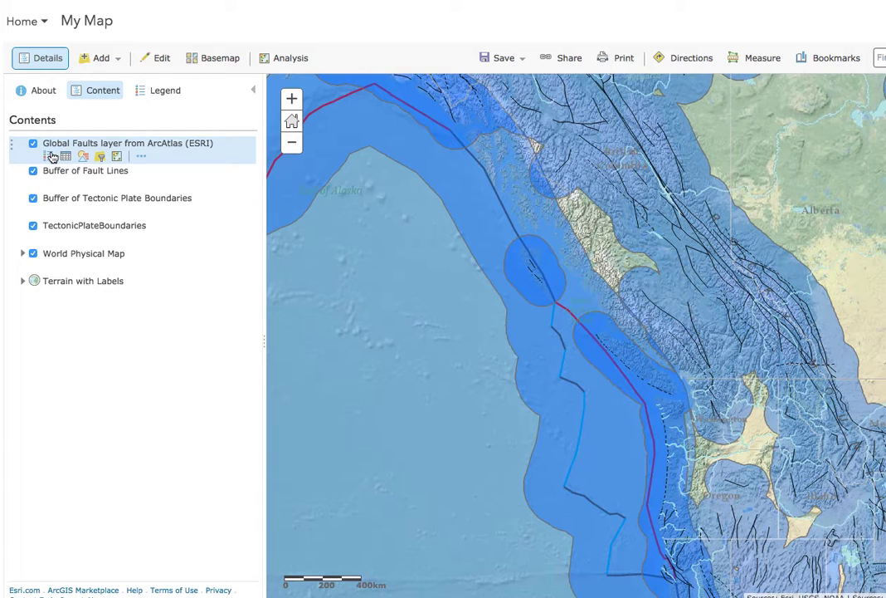
pyautogui.moveTo(66, 181)
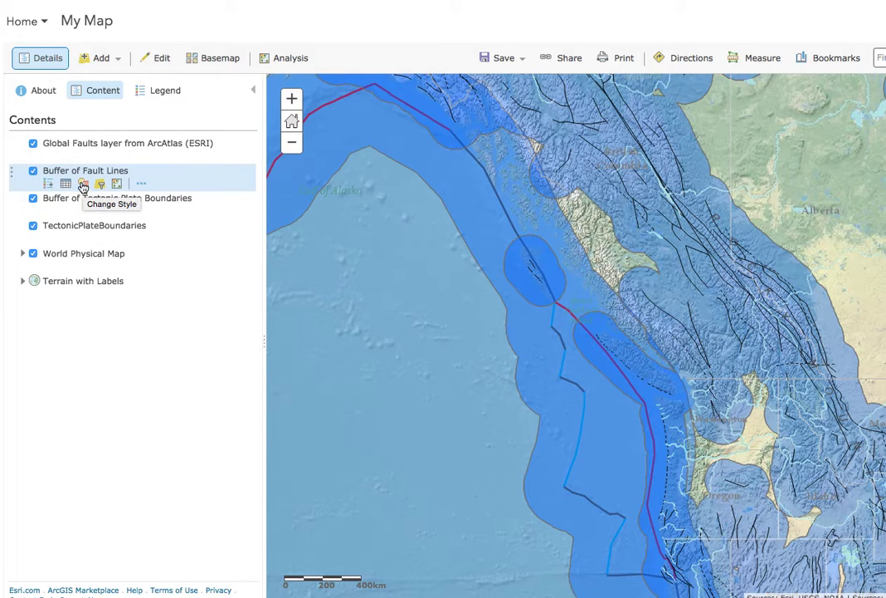
pyautogui.click(84, 186)
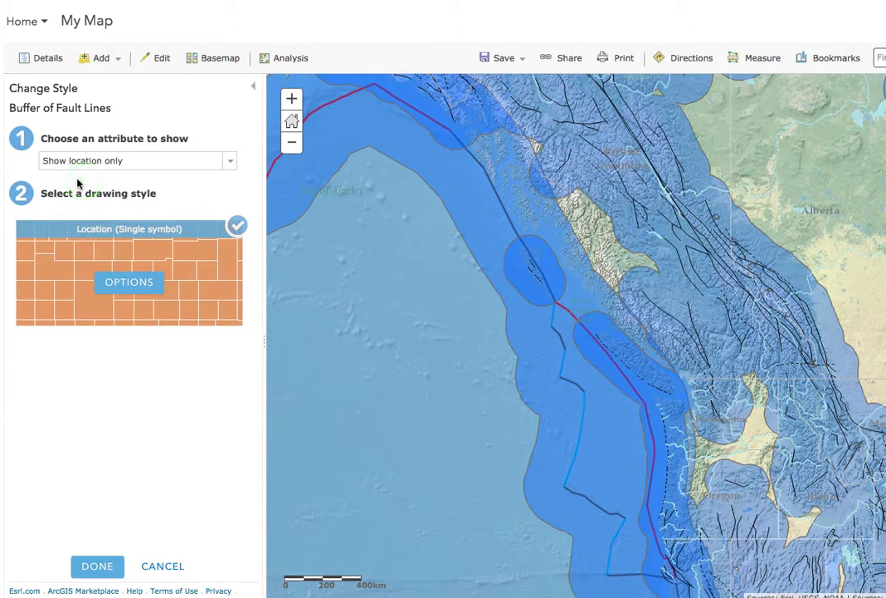
# Set the buffer's single symbol to light pink fill with a red #FF0000 outline, 1 px wide.
pyautogui.click(118, 284)
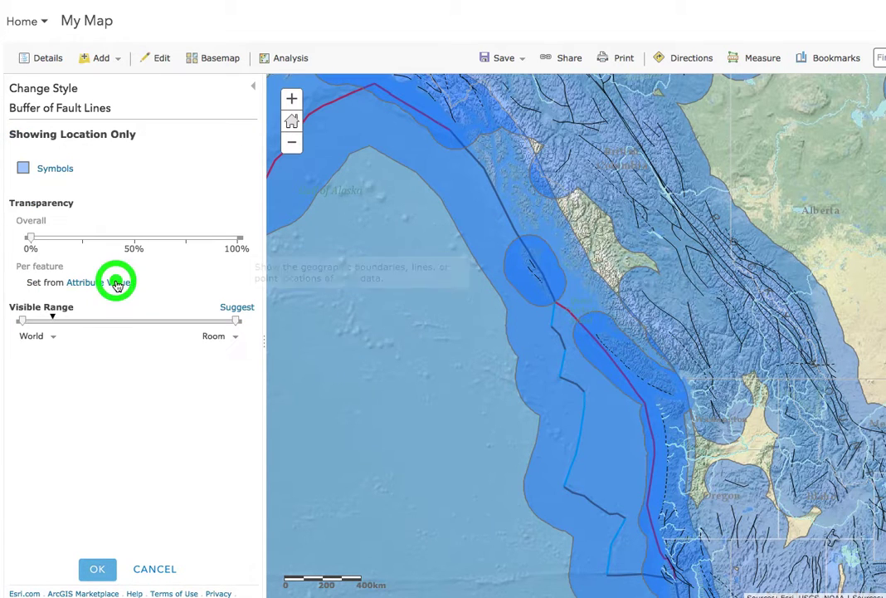
pyautogui.click(22, 170)
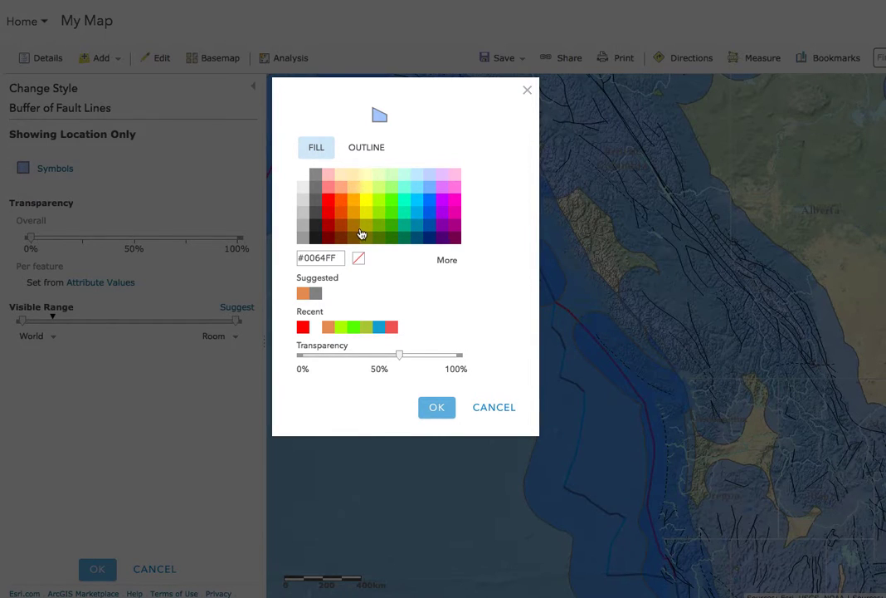
pyautogui.click(328, 178)
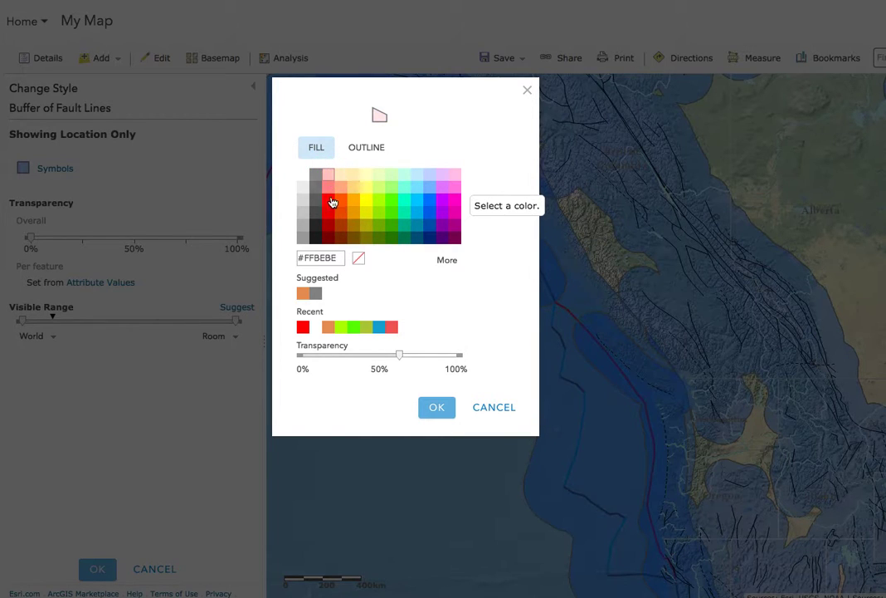
pyautogui.click(365, 150)
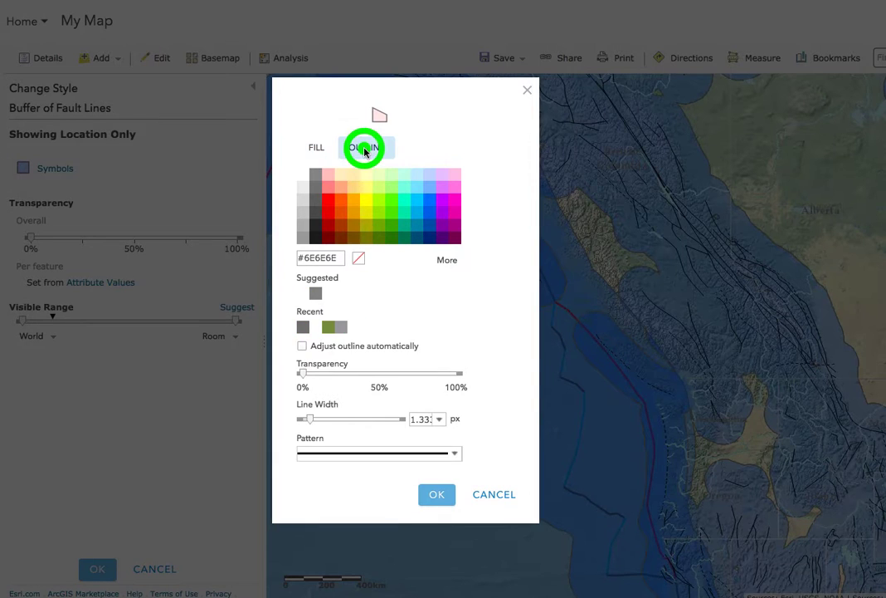
pyautogui.click(328, 203)
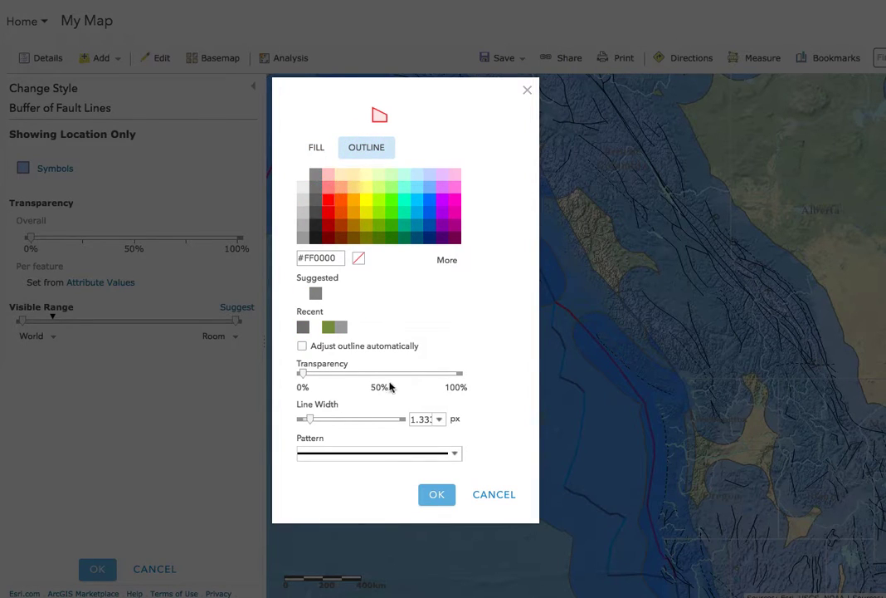
pyautogui.click(437, 420)
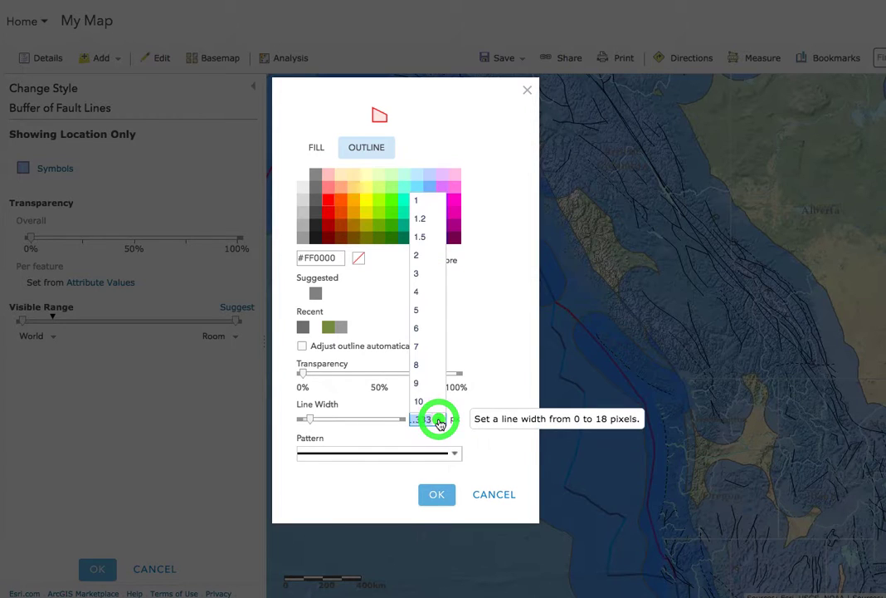
pyautogui.click(417, 200)
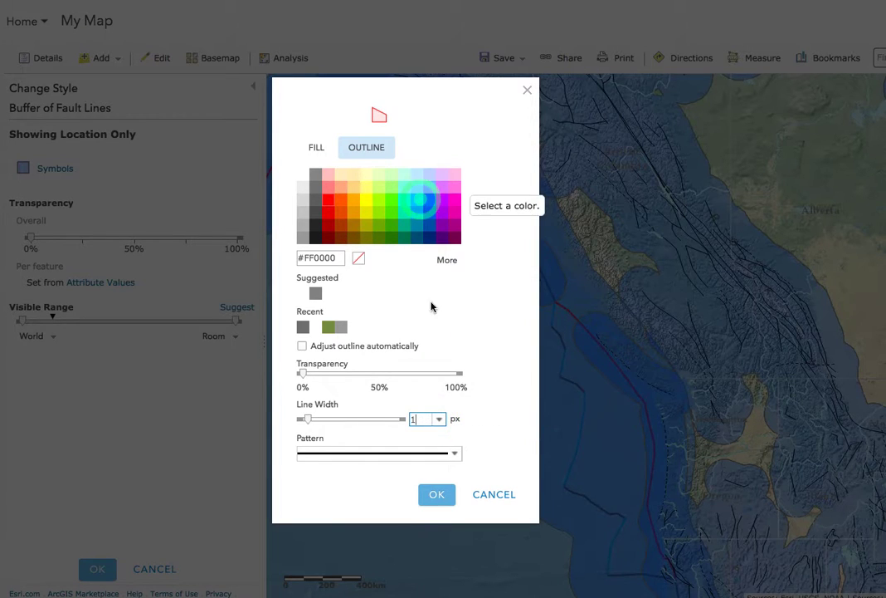
pyautogui.click(436, 494)
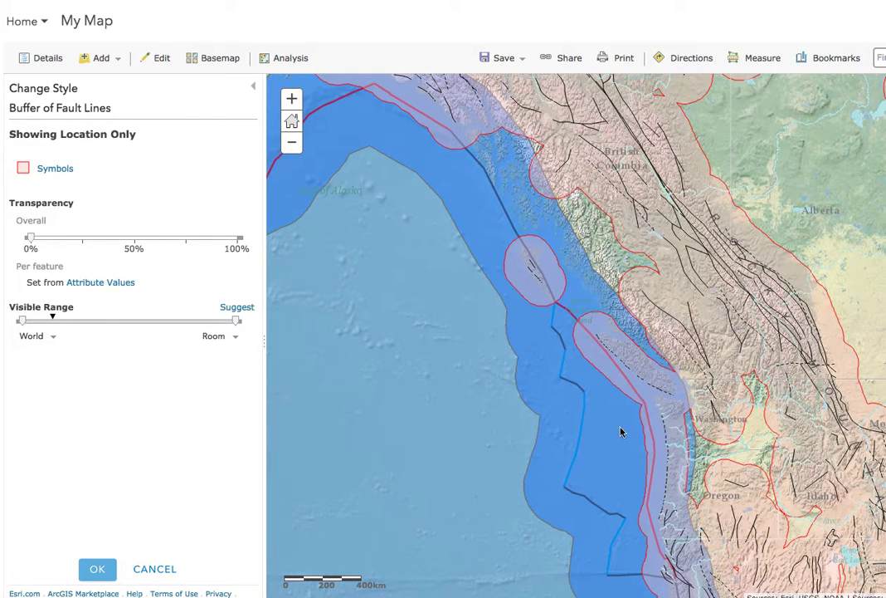
pyautogui.click(98, 569)
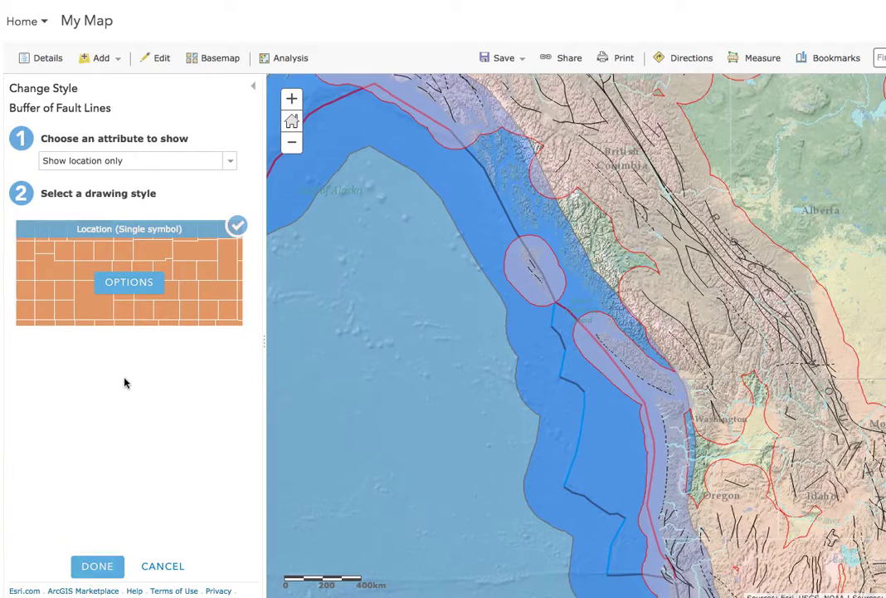
pyautogui.click(97, 569)
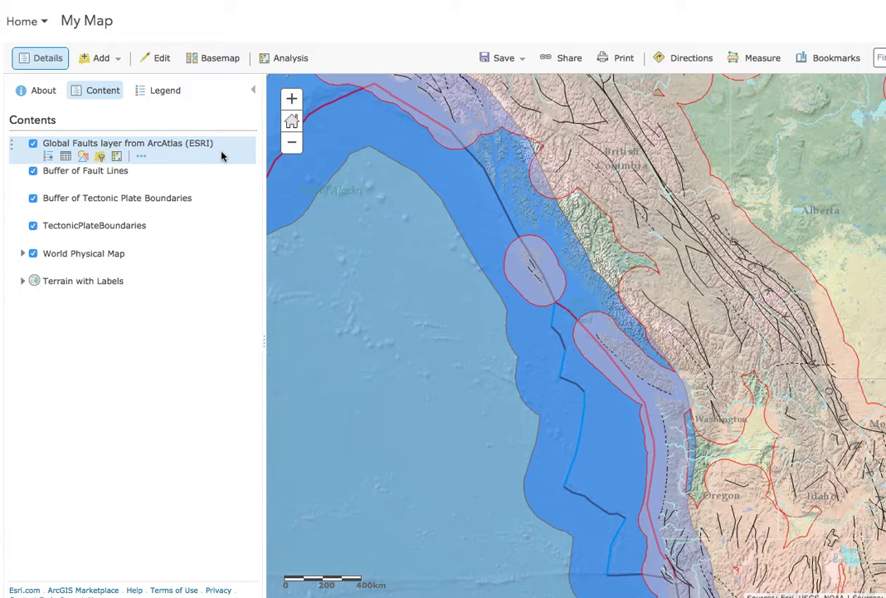
# Bring up the more-options menu for the Global Faults layer from ArcAtlas (ESRI).
pyautogui.click(142, 160)
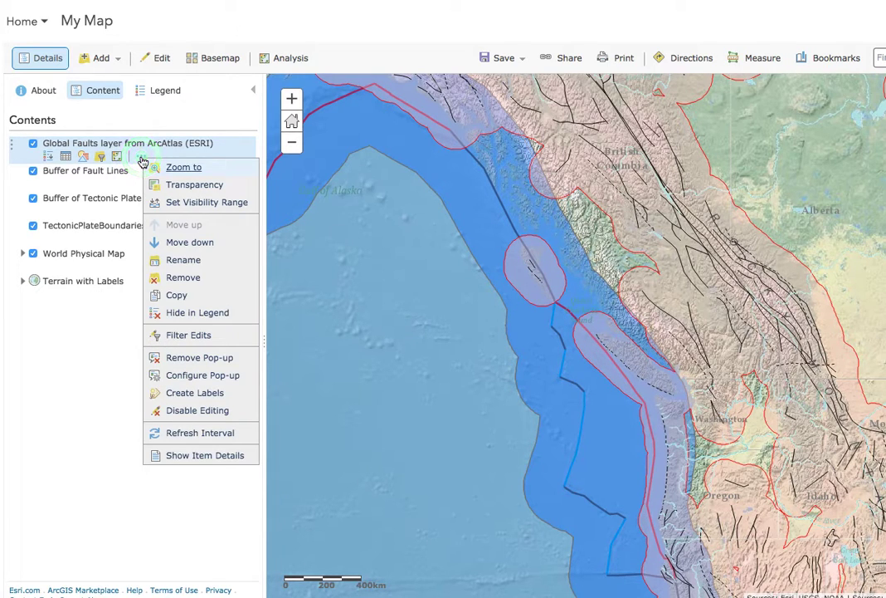
# Replace the end of the Global Faults layer name with 'Lines' so it reads 'Global Fault Lines'.
pyautogui.click(183, 260)
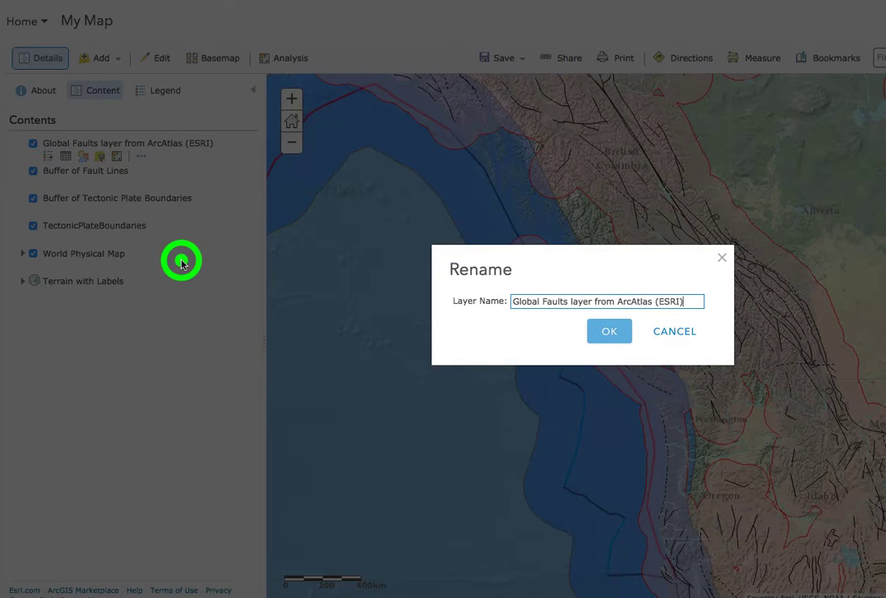
pyautogui.moveTo(570, 301); pyautogui.dragTo(728, 305)
pyautogui.press('BackSpace')
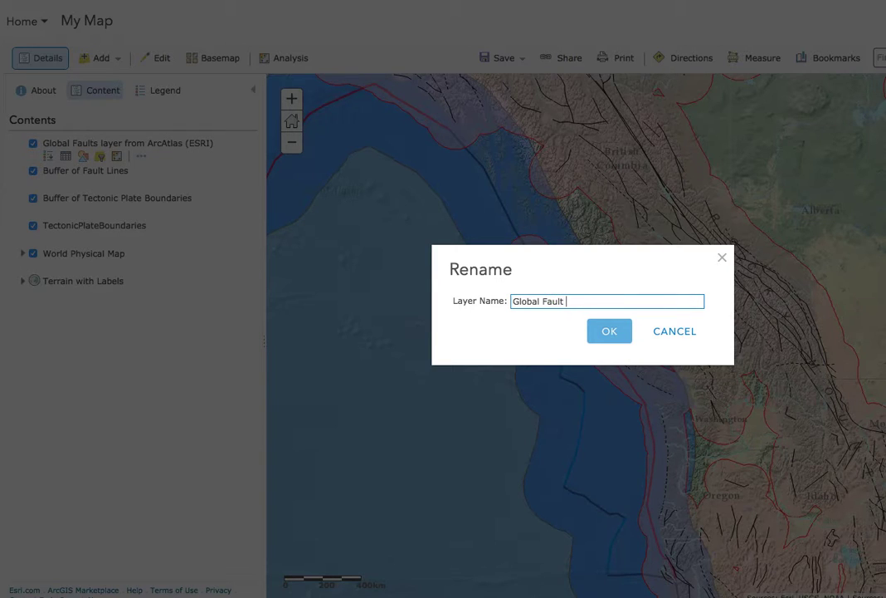
pyautogui.write('Lines')
pyautogui.click(614, 331)
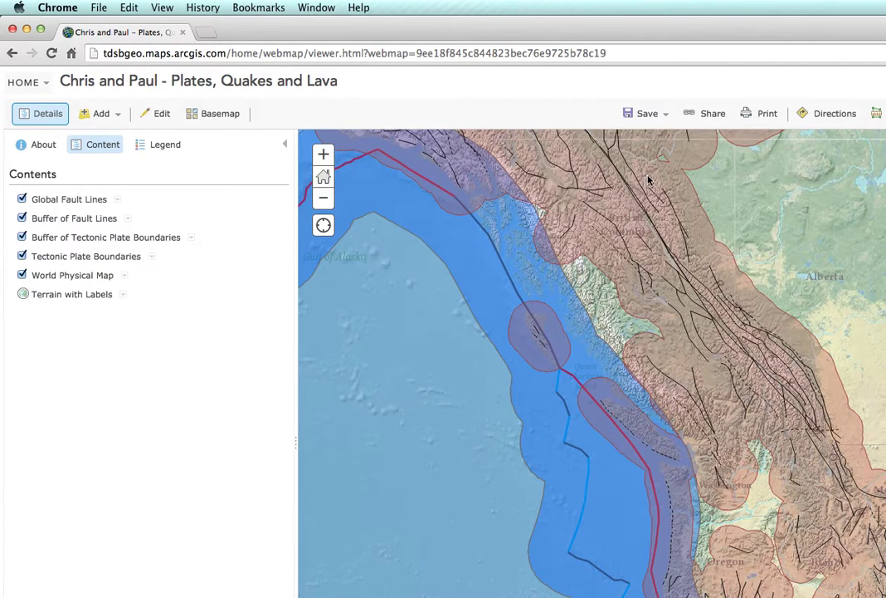
# Save the web map, then pan east to the Great Plains fault buffers and zoom in and out.
pyautogui.click(637, 113)
pyautogui.click(631, 137)
pyautogui.moveTo(880, 549); pyautogui.dragTo(679, 398)
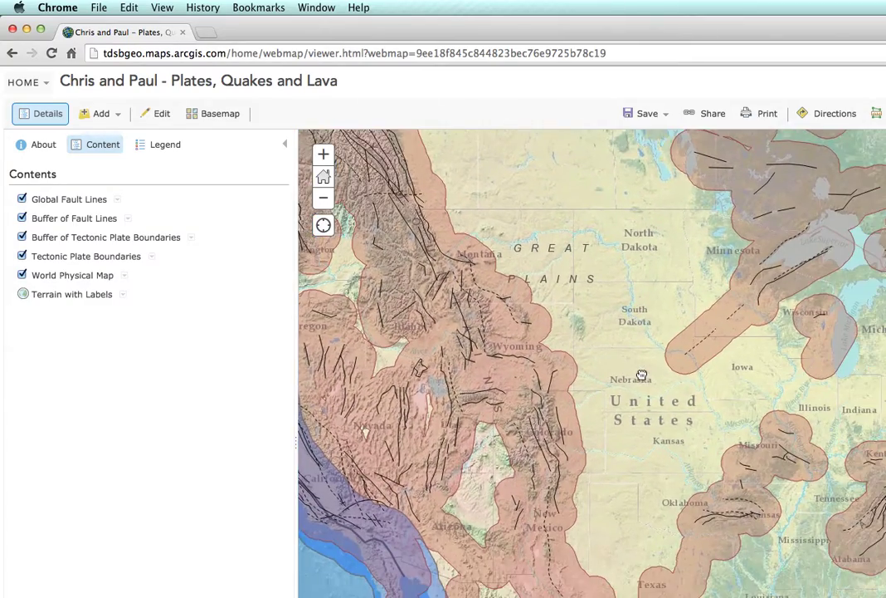
pyautogui.click(324, 156)
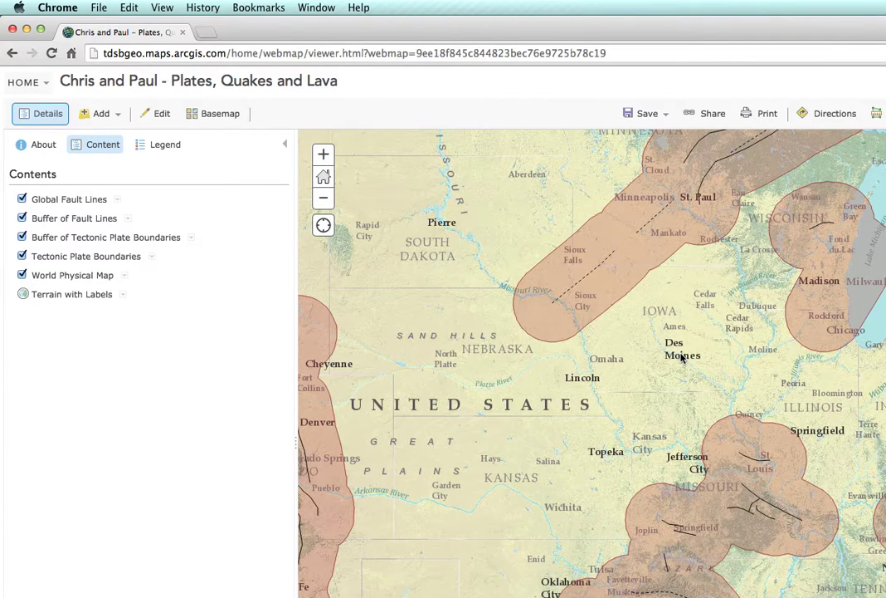
pyautogui.click(323, 196)
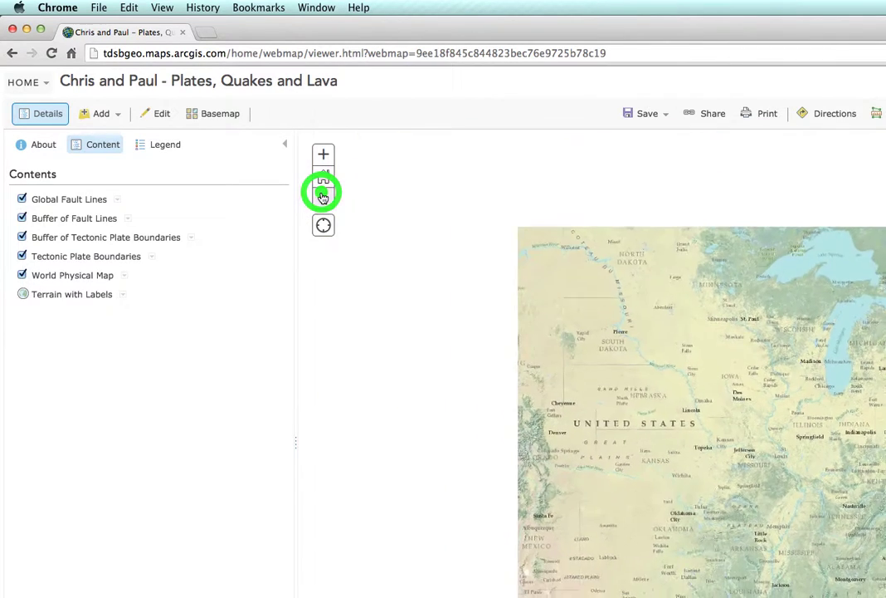